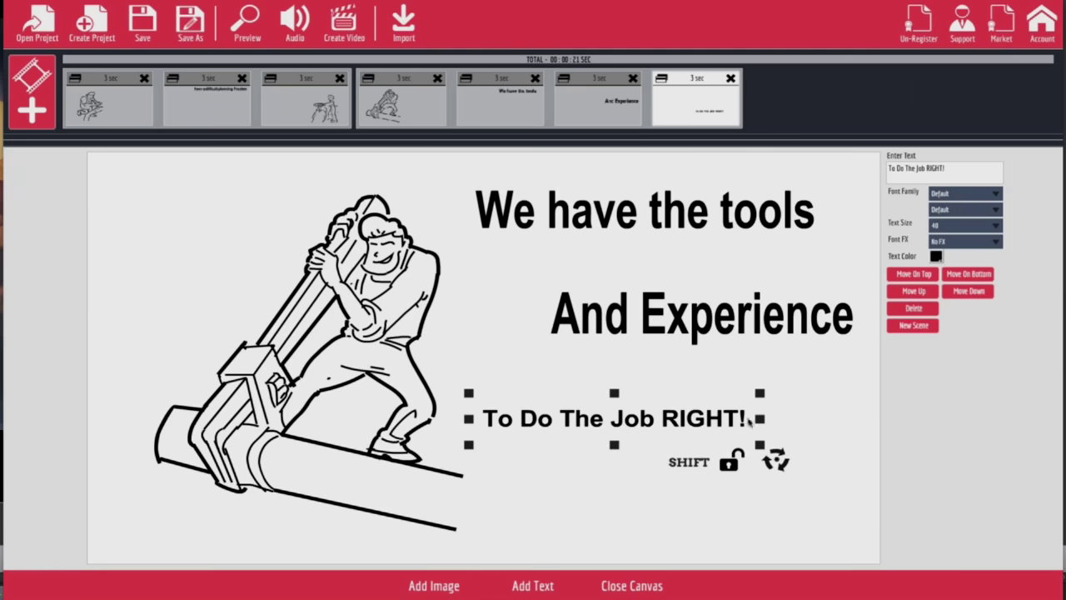
Enlarge the 'To Do The Job RIGHT!' text box to match the other two headlines.
drag(760, 448, 800, 444)
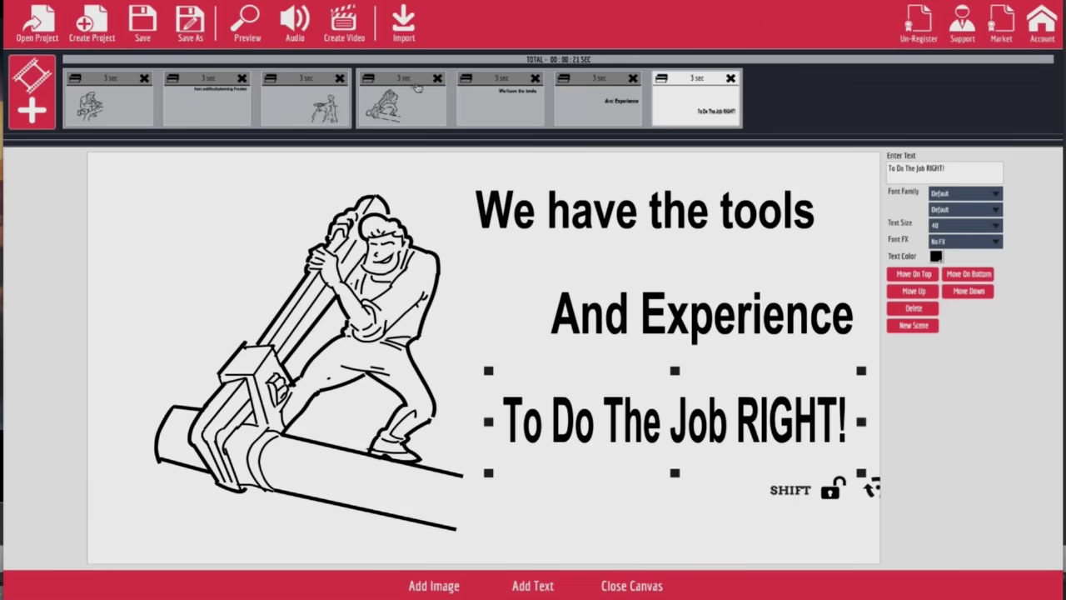
Play a preview of the whole project.
click(250, 23)
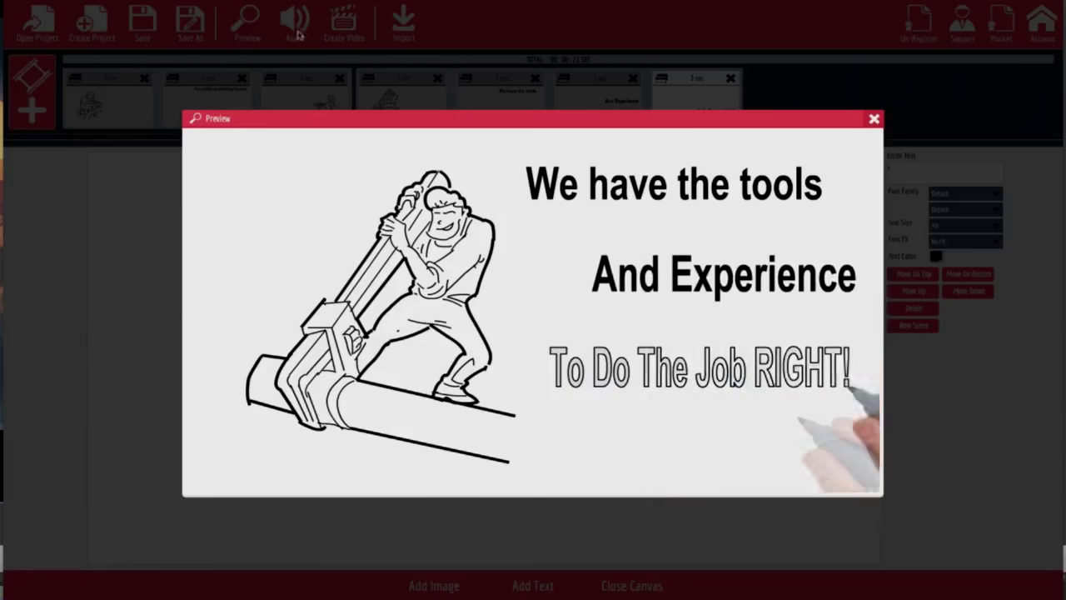
Close the finished project preview of the three-line plumber scene.
click(874, 119)
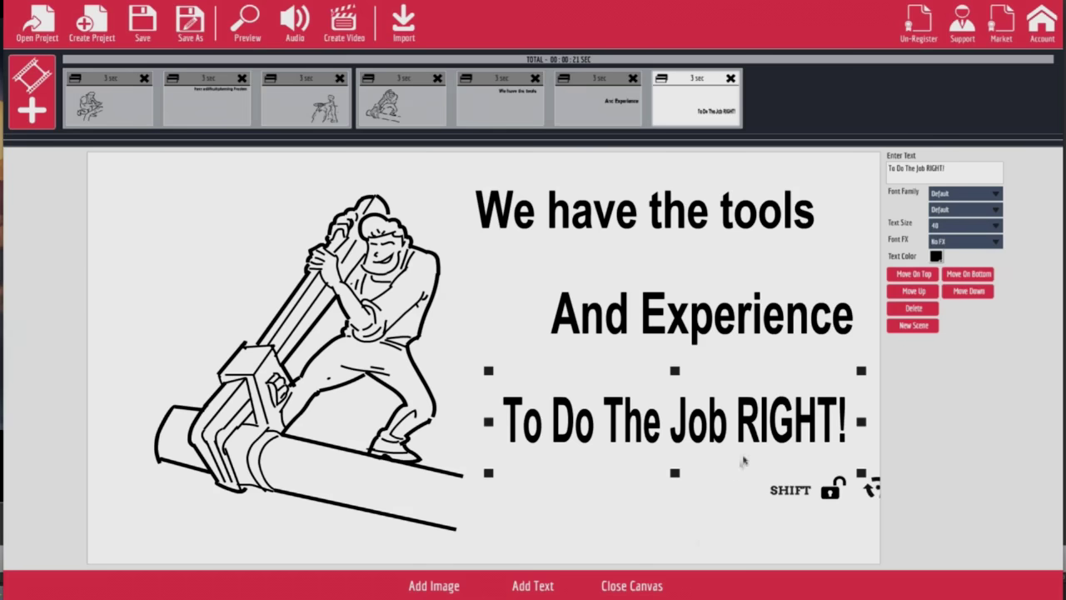
Close the canvas, then open and dismiss the add-slide options without adding a slide.
click(634, 586)
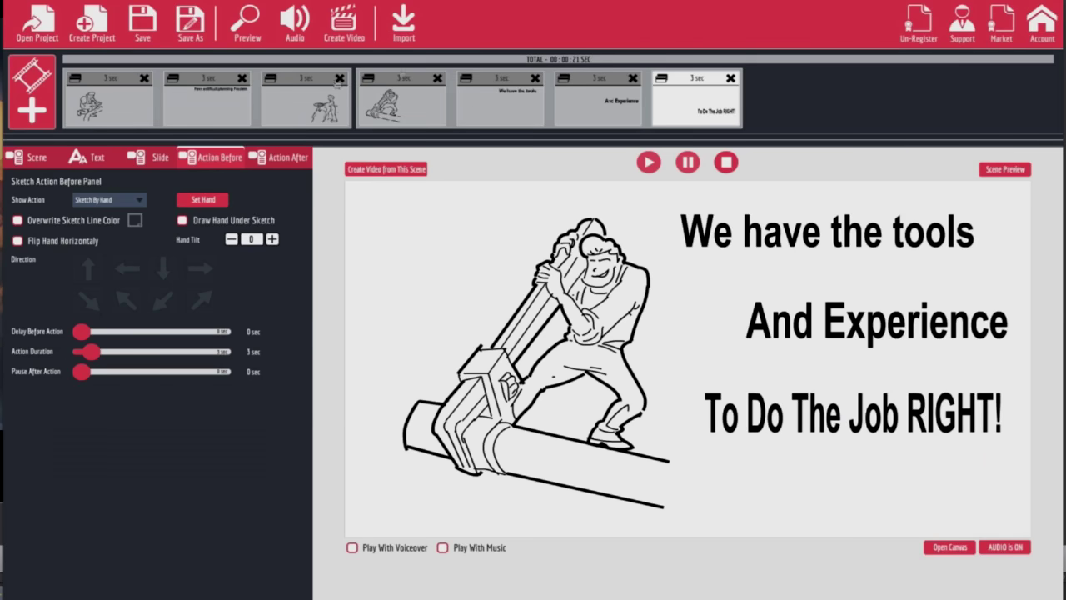
click(34, 91)
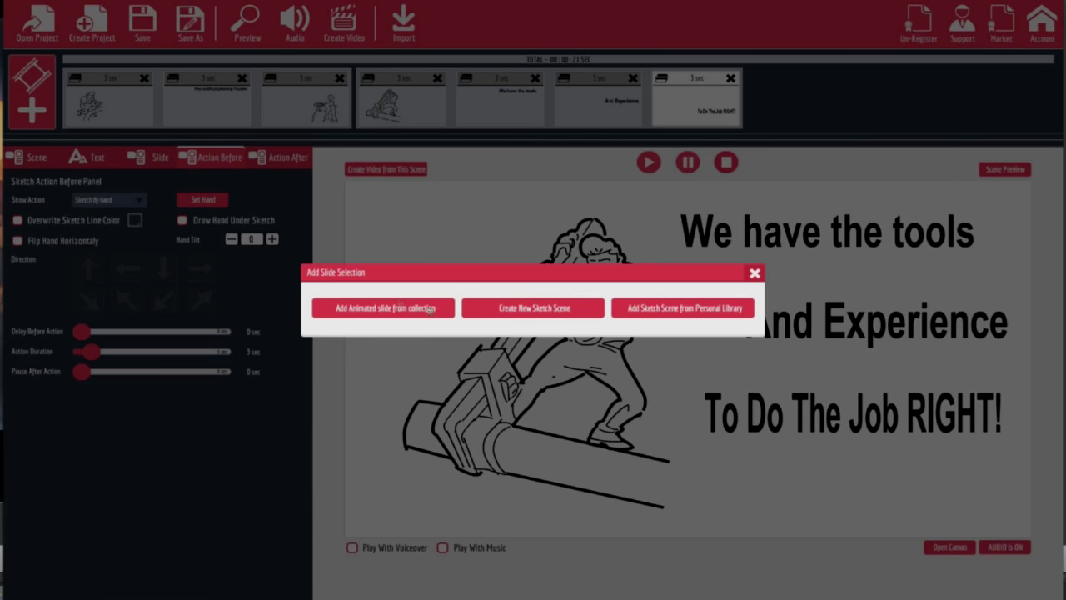
click(755, 274)
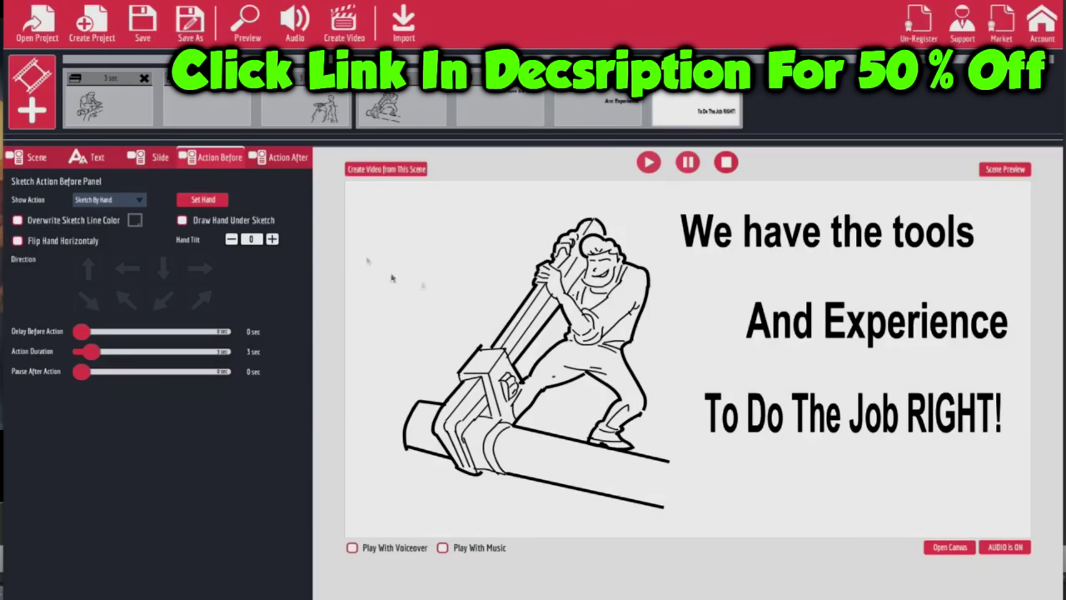
Give the first plumber scene a 1-second delay before drawing, then select the headline scene.
click(142, 108)
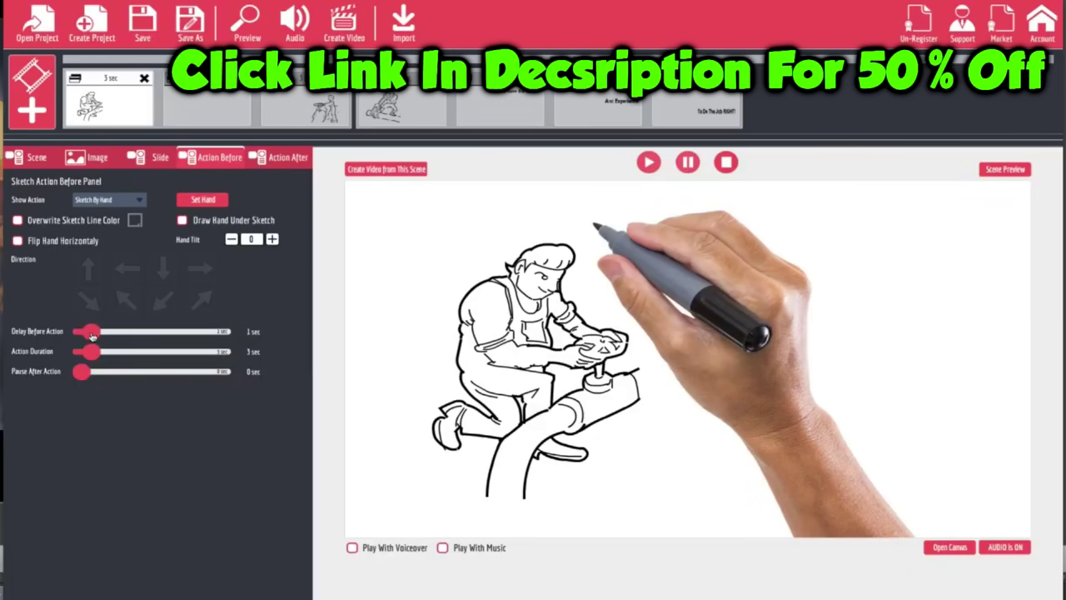
click(92, 334)
click(199, 112)
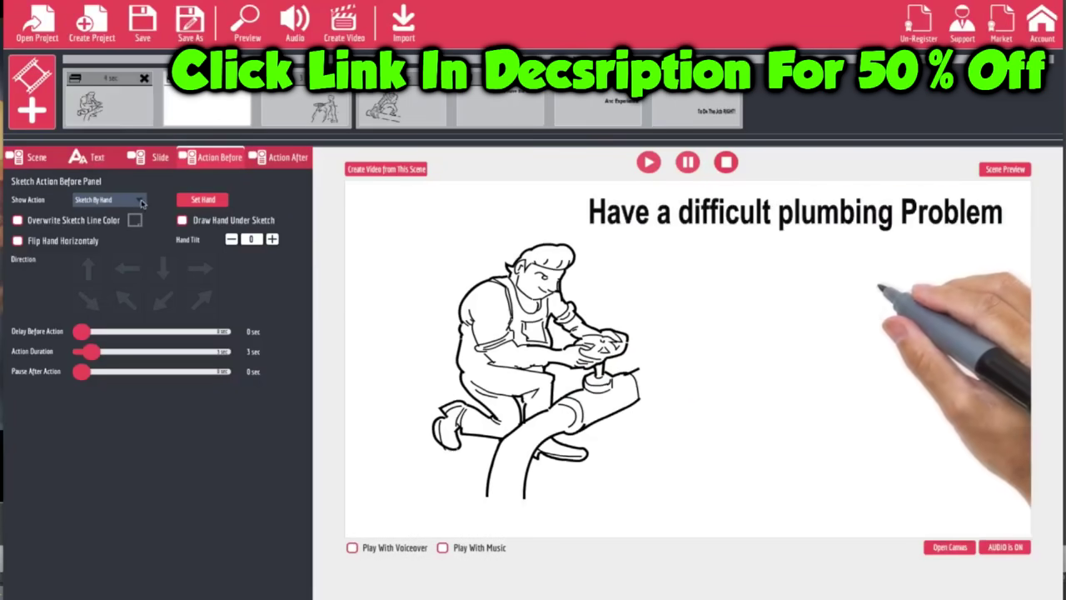
Make the 'Have a difficult plumbing Problem' headline Fade In and check it in a preview.
click(108, 200)
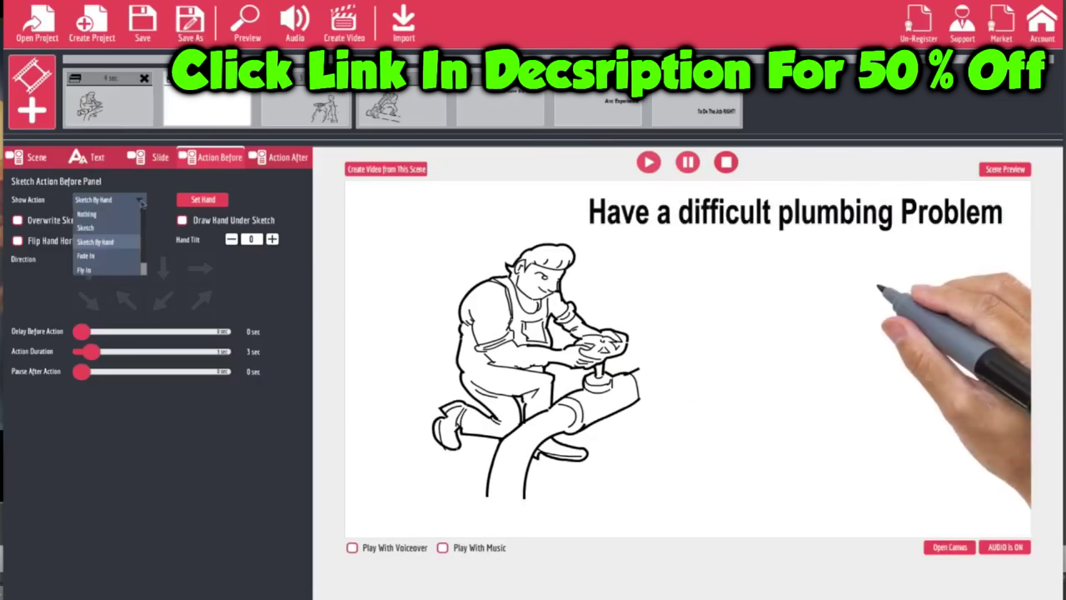
click(93, 256)
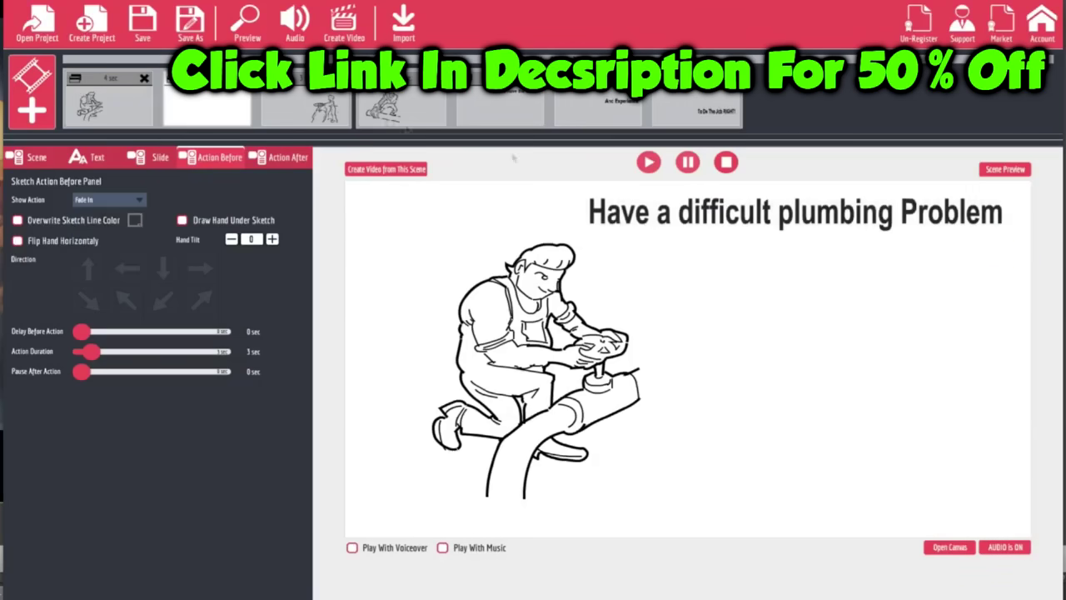
click(247, 28)
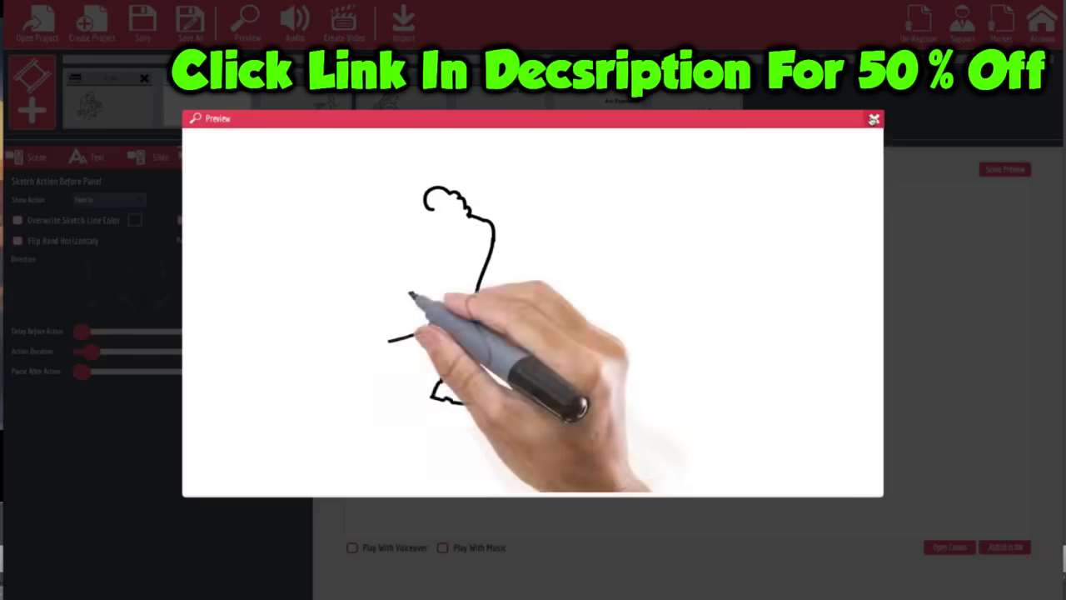
click(873, 120)
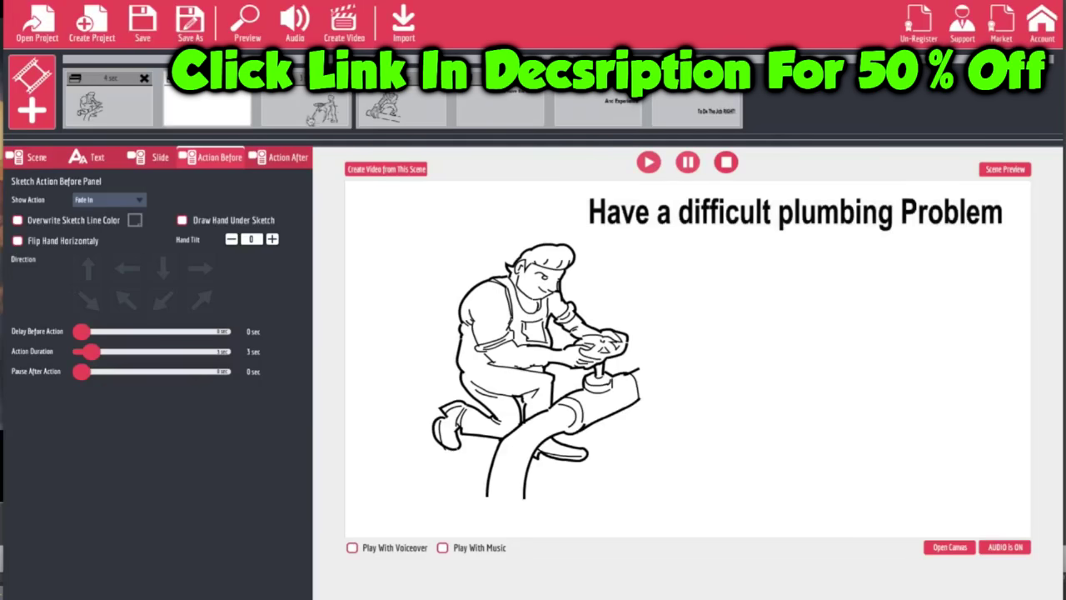
Set the boy-at-valve scene's Show Action to Fly In By Hand and bring up its hands.
click(309, 120)
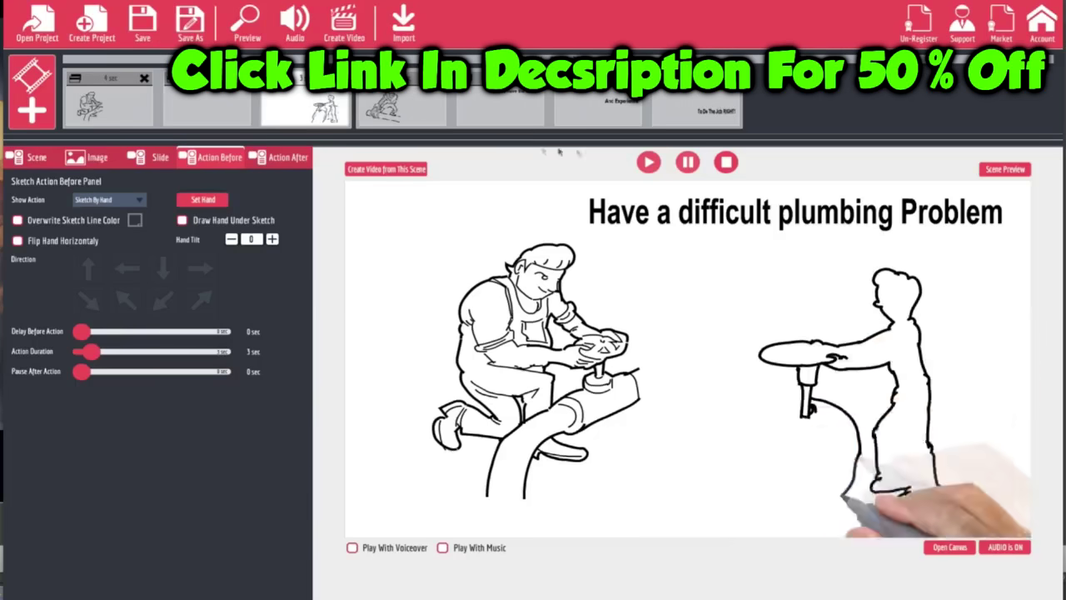
click(142, 201)
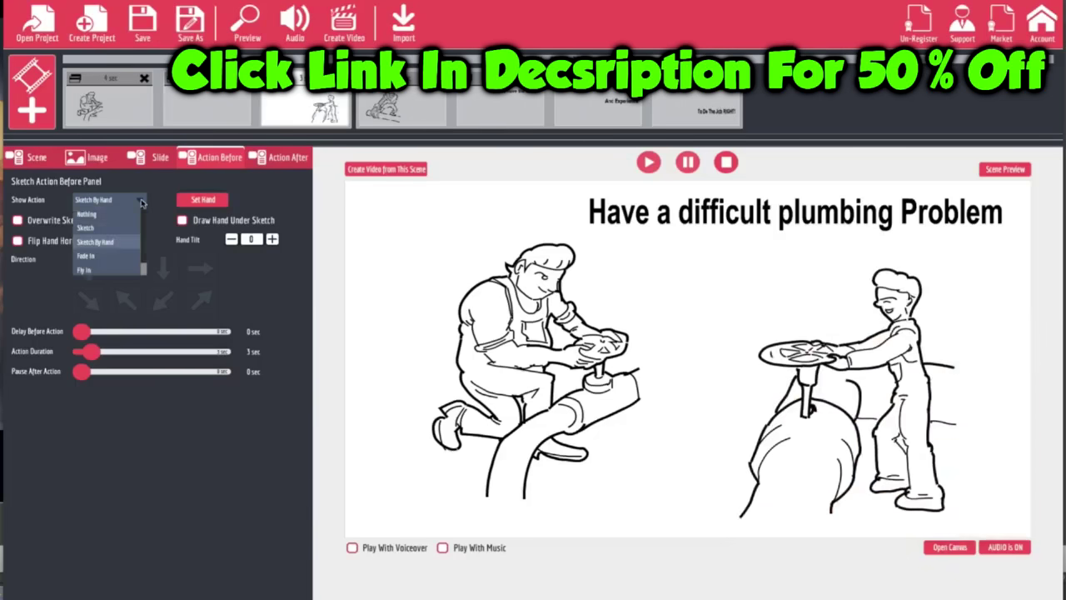
scroll(112, 238, down, 1)
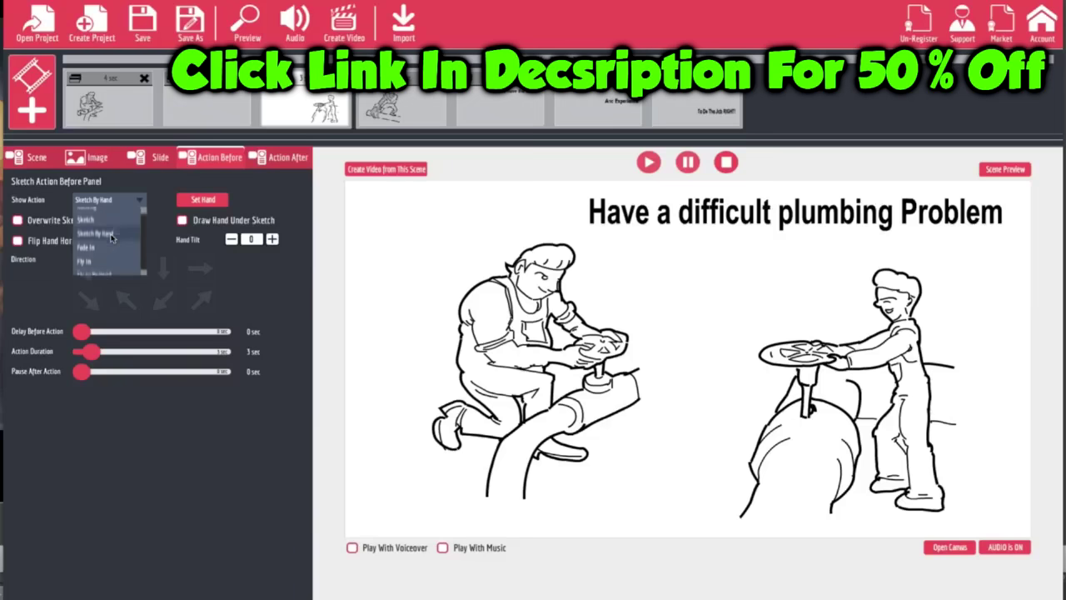
scroll(102, 266, down, 1)
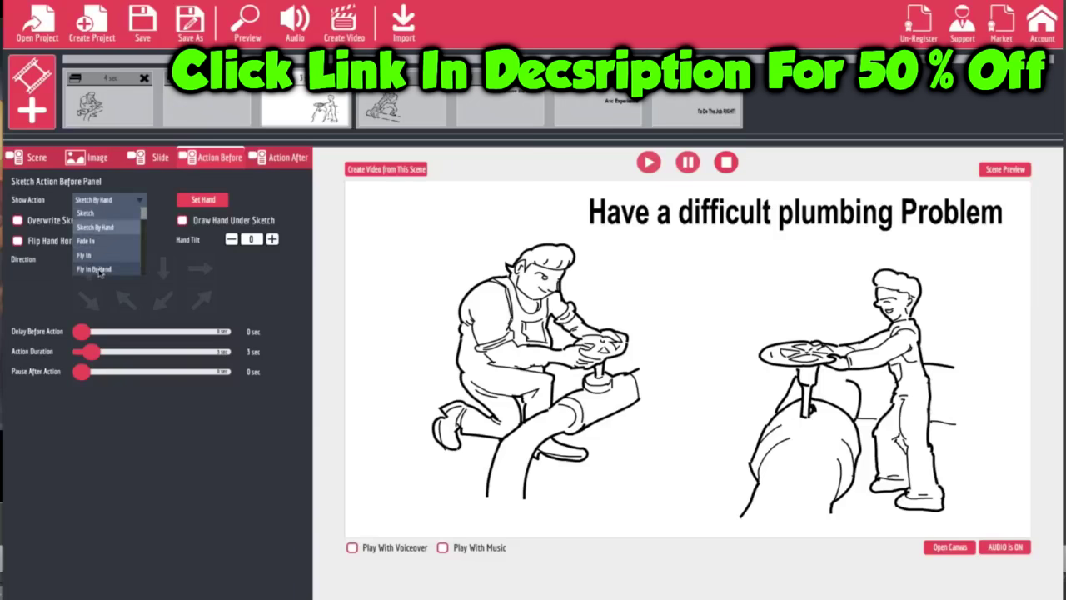
click(98, 269)
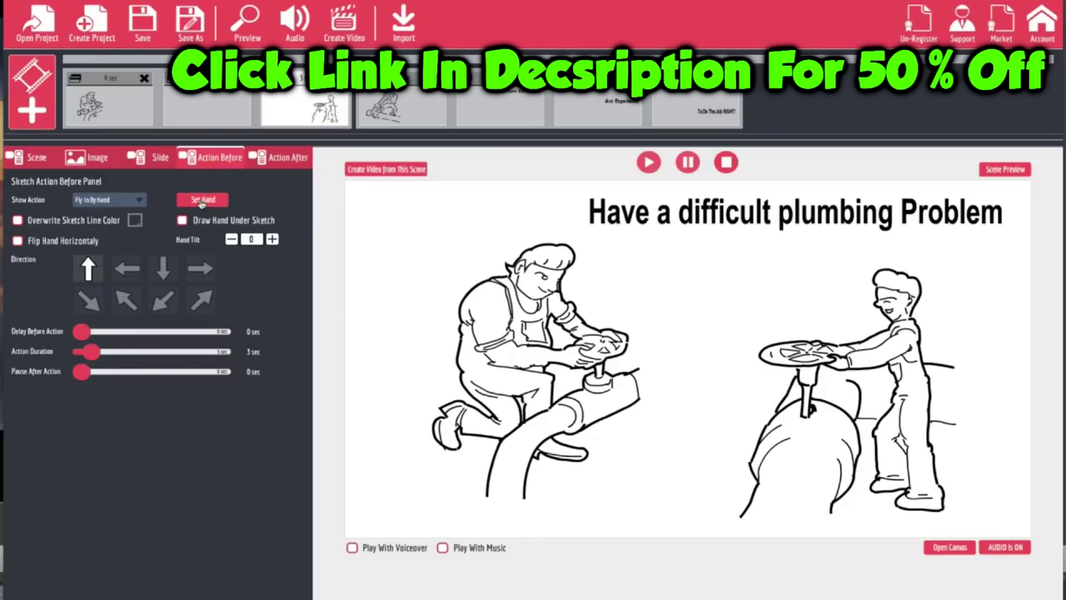
click(201, 200)
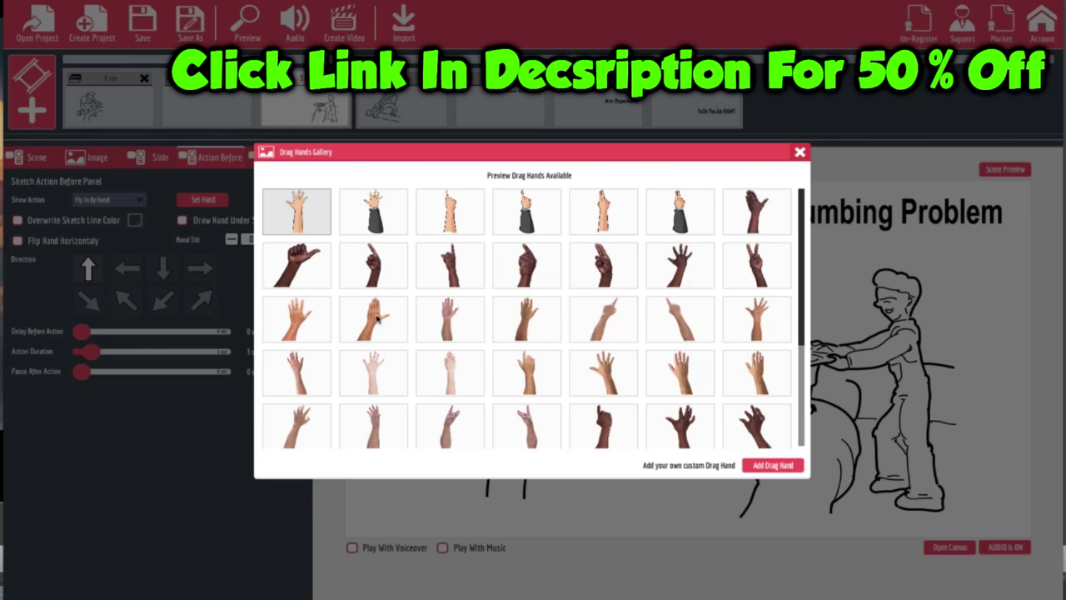
Pick a hand for the boy's fly-in, preview it, then select the wrench plumber scene.
click(297, 315)
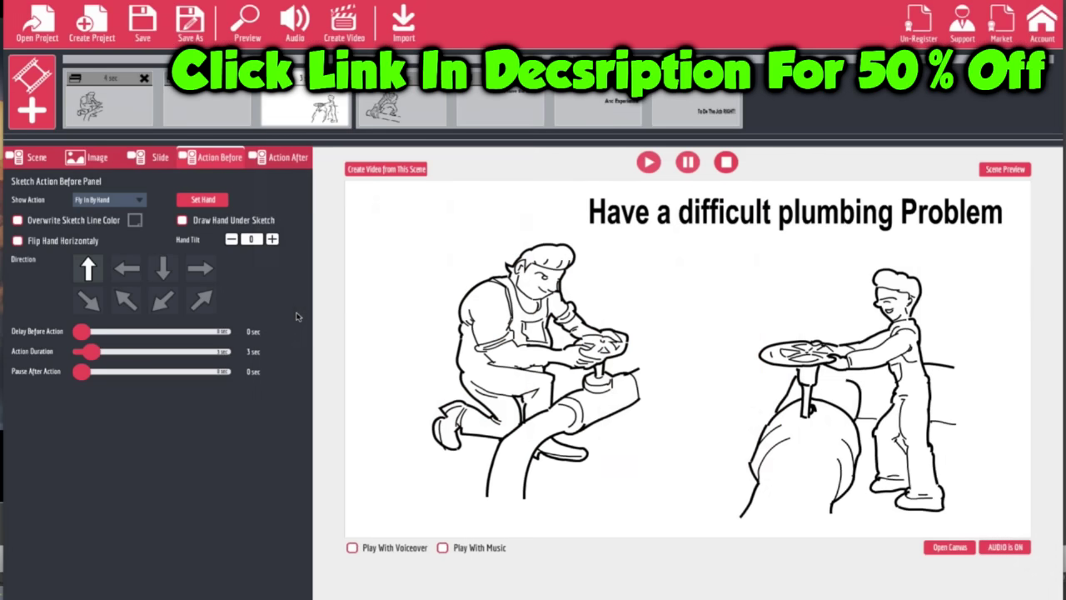
click(250, 28)
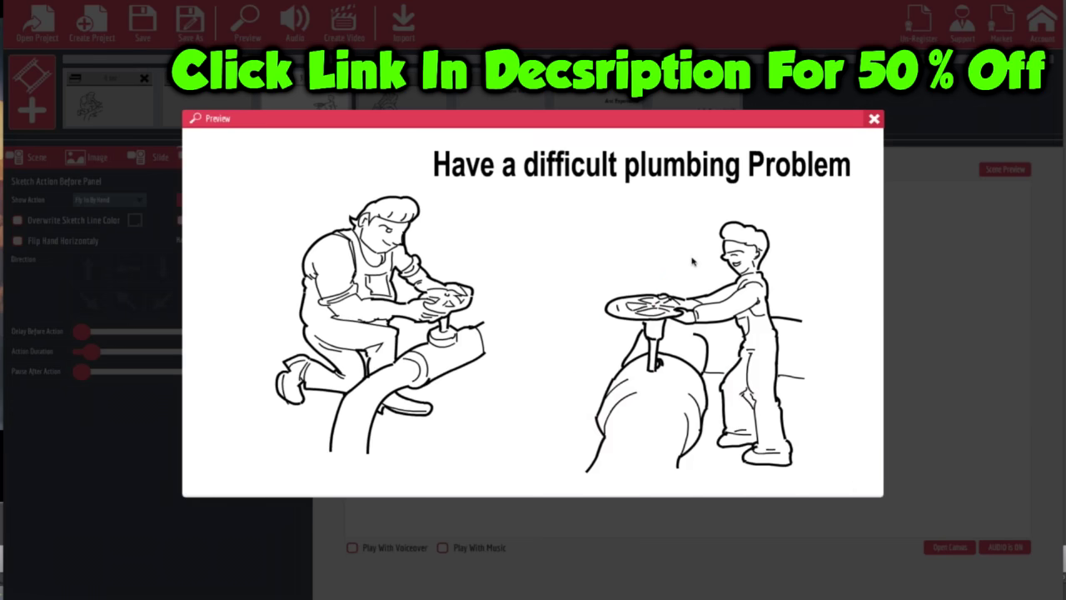
click(874, 122)
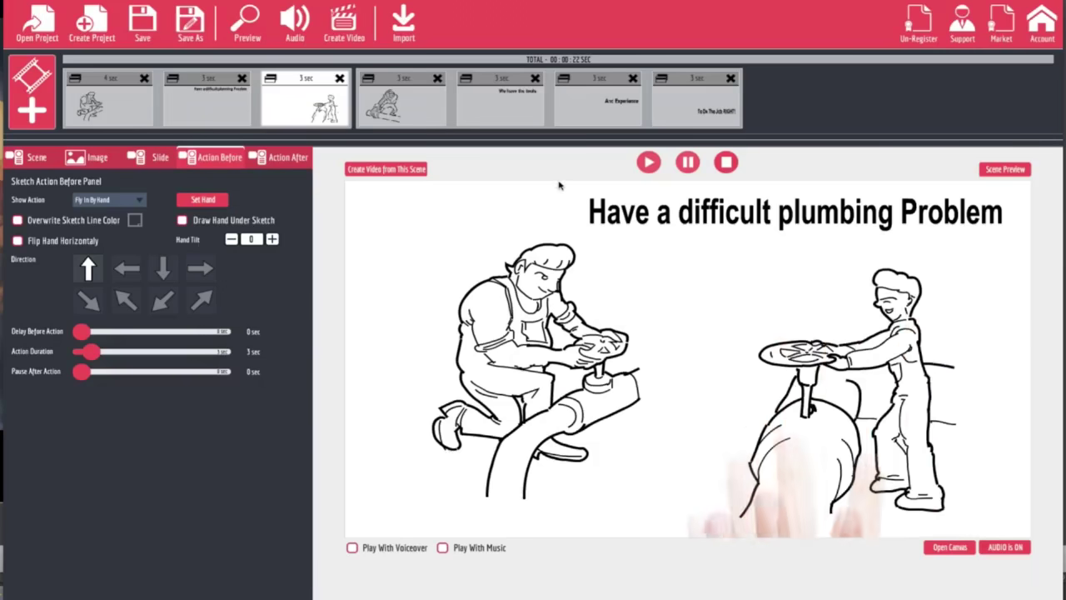
click(403, 104)
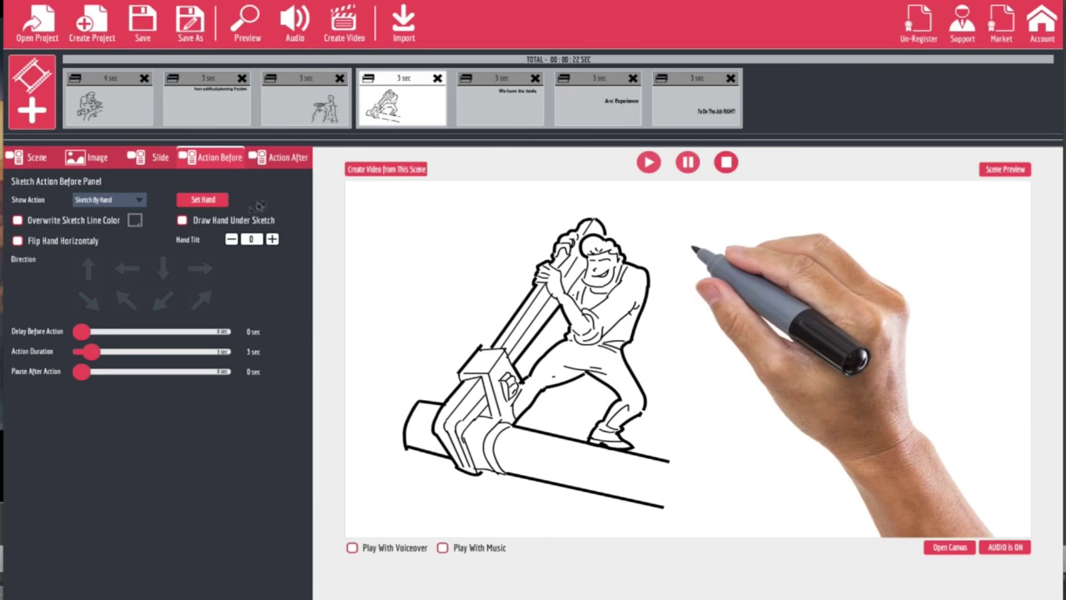
Give the wrench-plumber sketch a new pen hand drawn under the lines, then open 'We have the tools'.
click(204, 200)
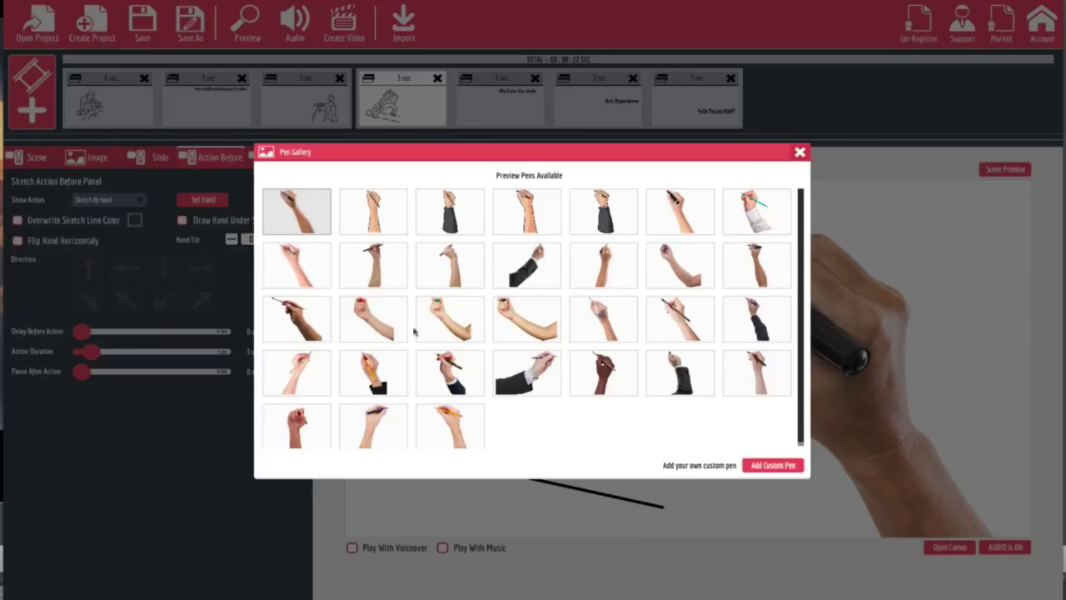
click(509, 315)
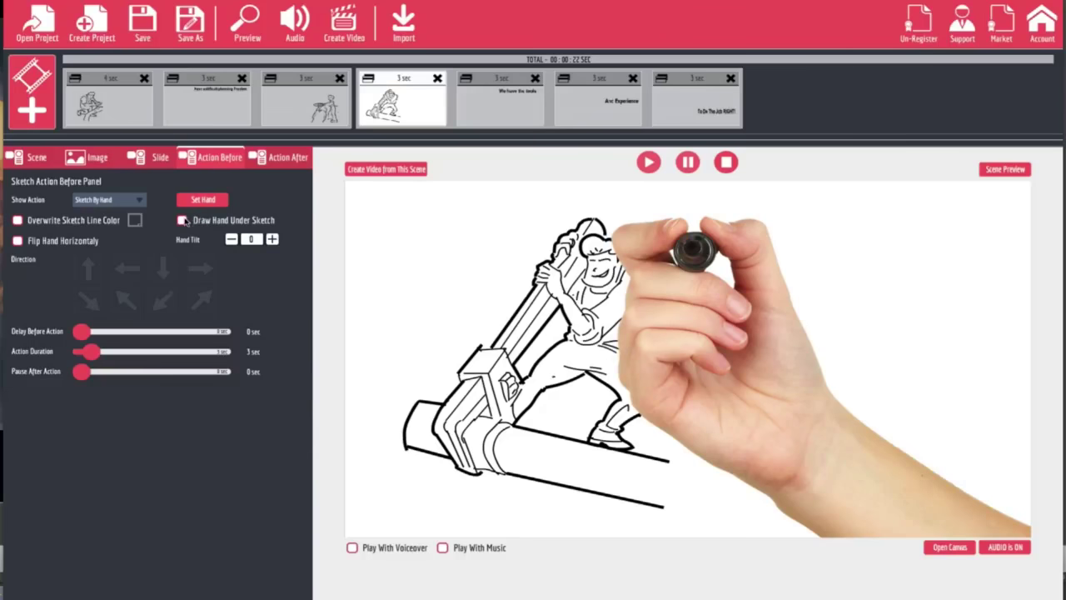
click(182, 220)
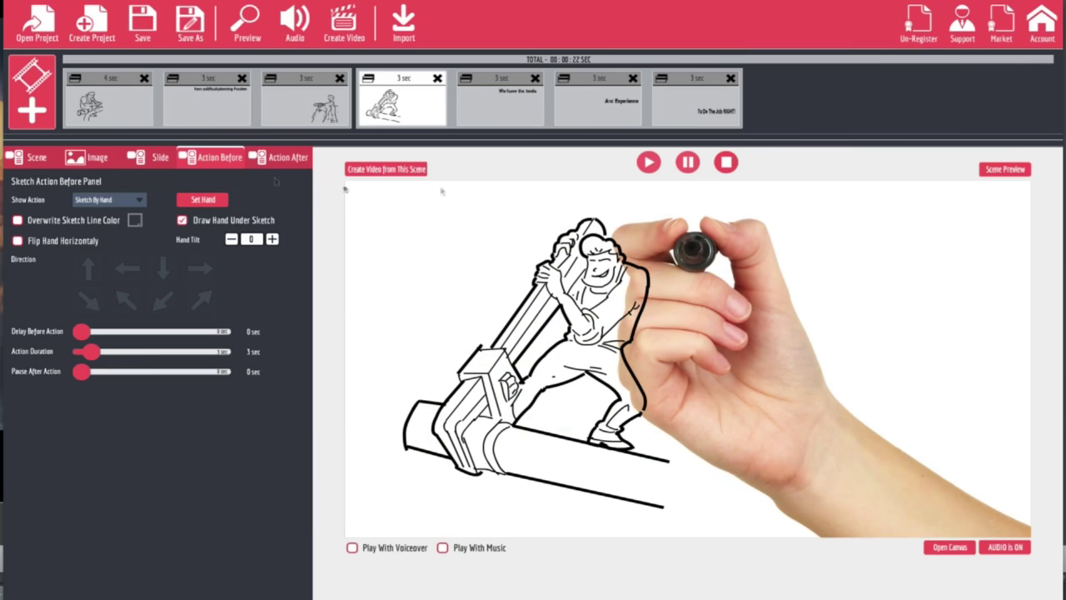
click(496, 120)
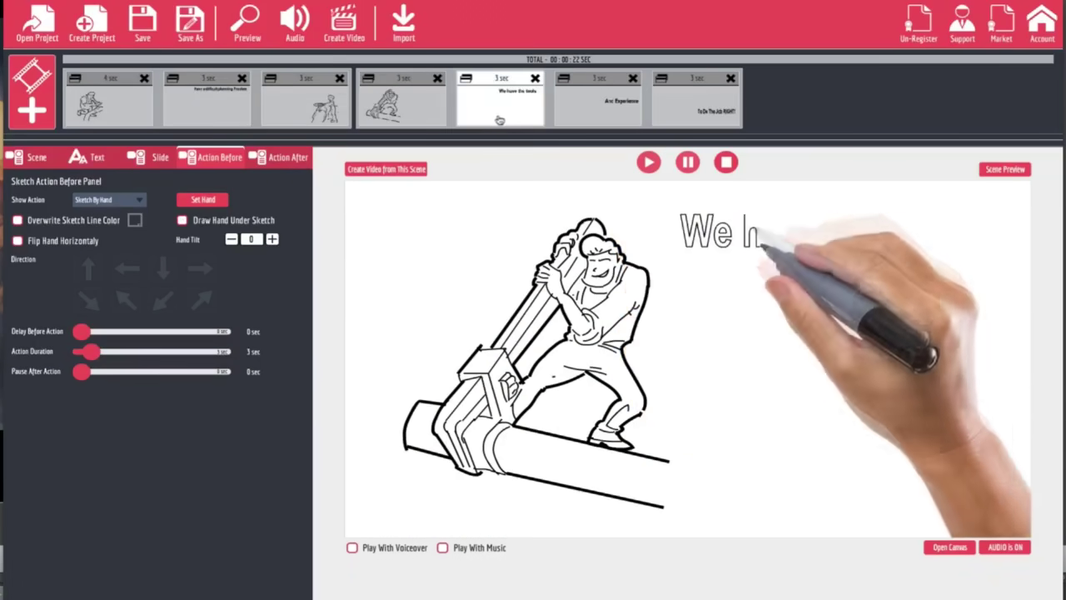
Assign new pen hands to 'We have the tools', 'And Experience' and the last scene, hand drawn under sketch.
click(517, 293)
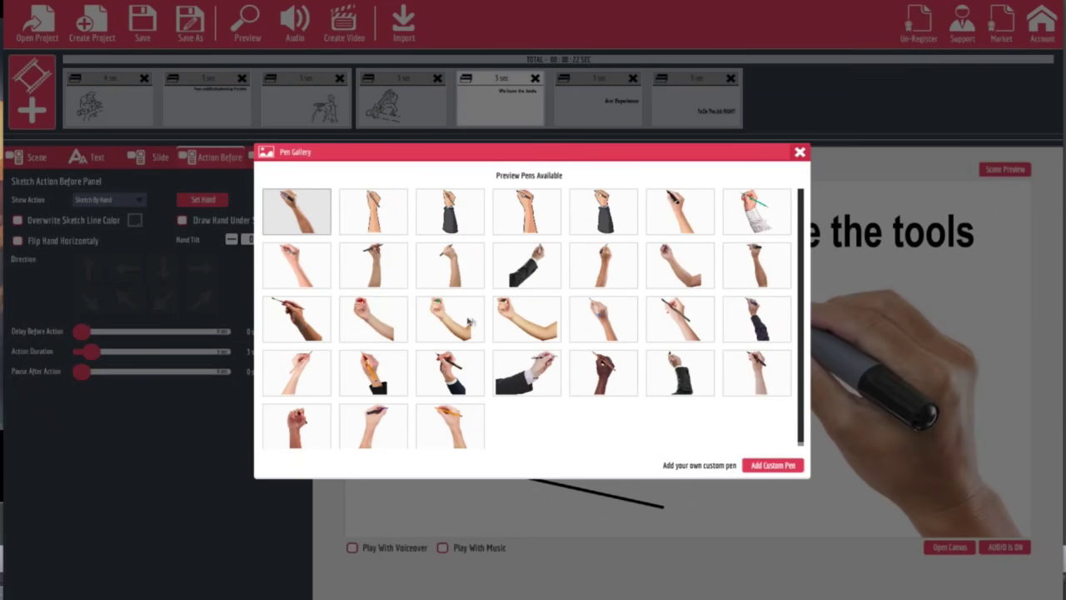
click(516, 322)
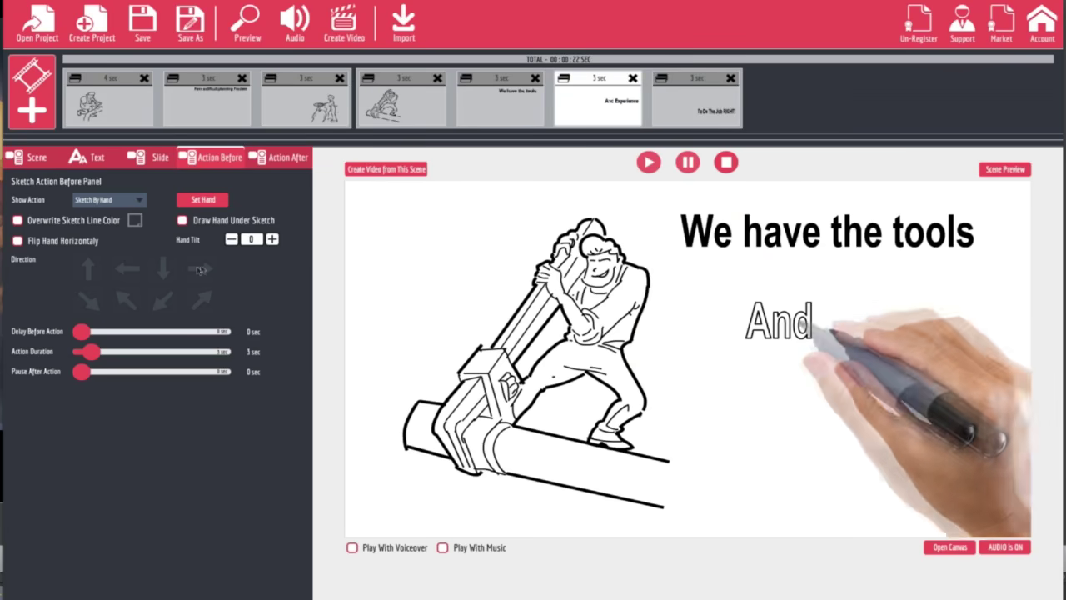
click(203, 199)
click(510, 322)
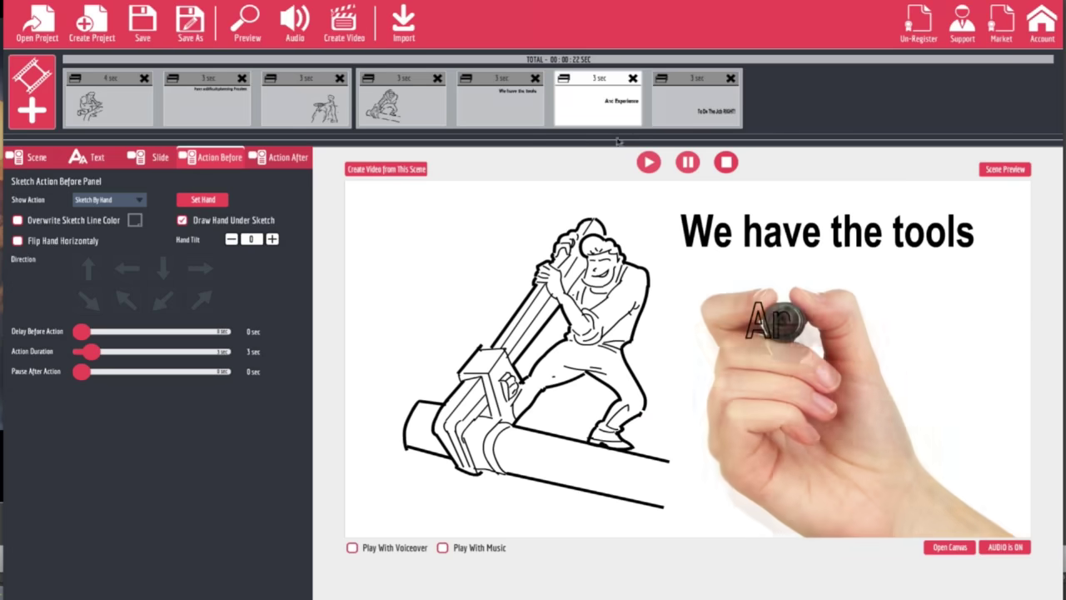
click(195, 204)
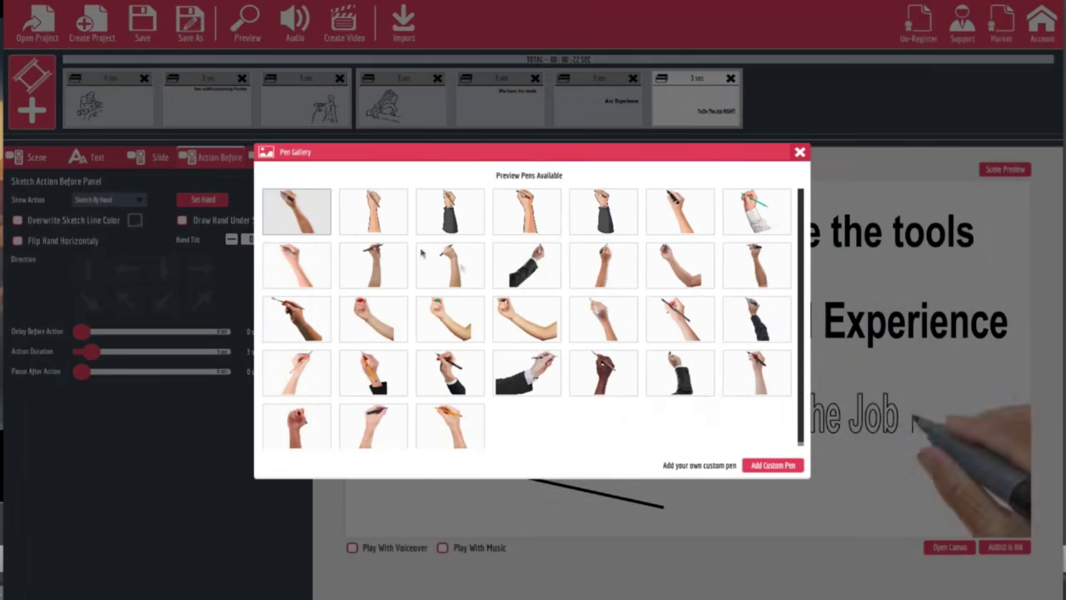
click(357, 230)
click(182, 219)
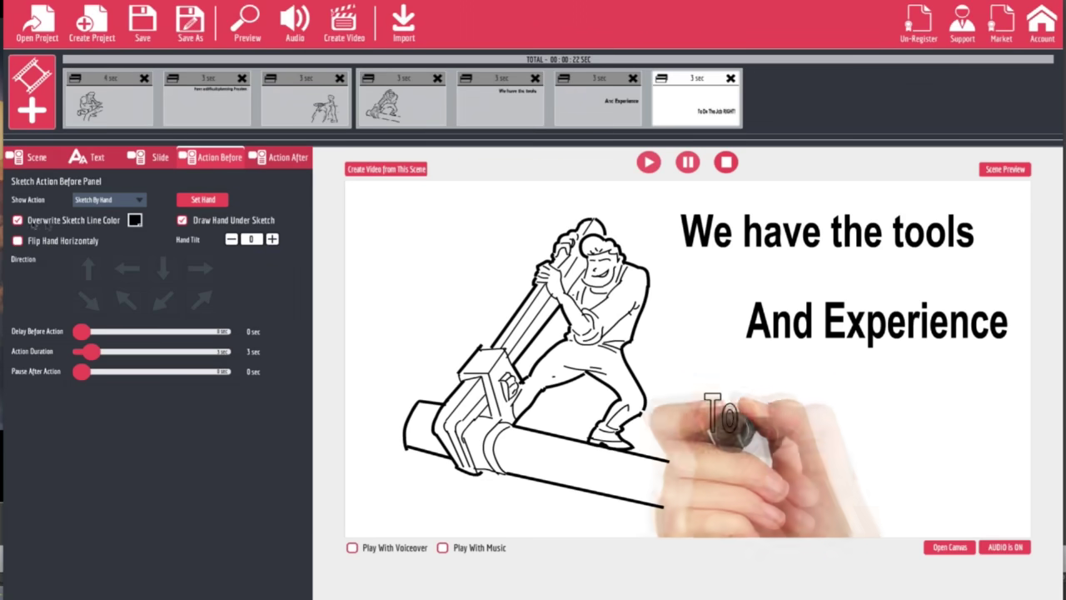
Override the 'To Do The Job RIGHT!' sketch line colour with green, then view its Action After settings.
click(18, 222)
click(134, 221)
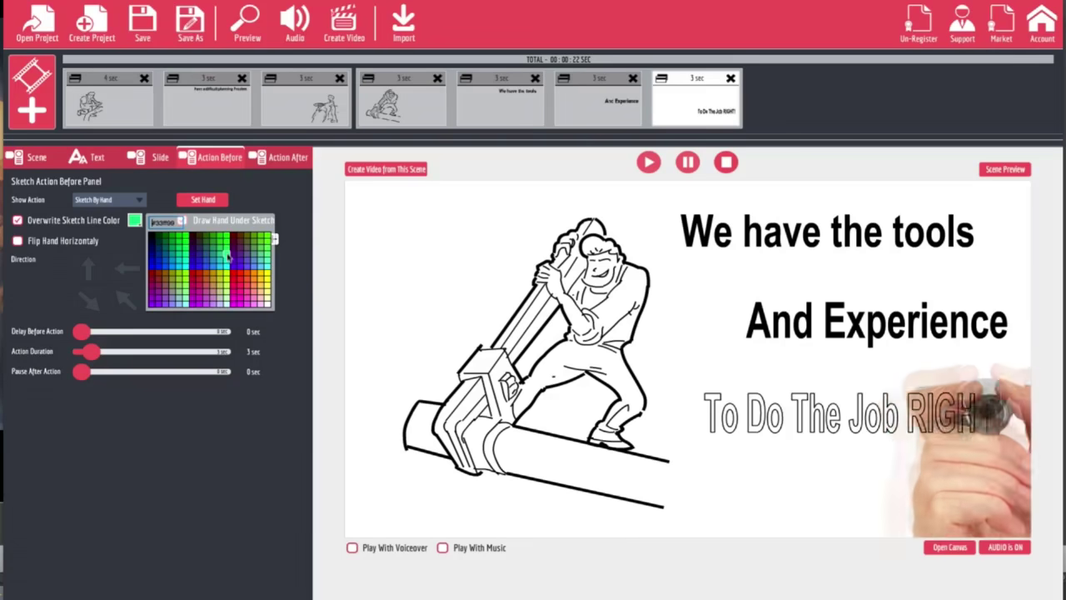
click(222, 241)
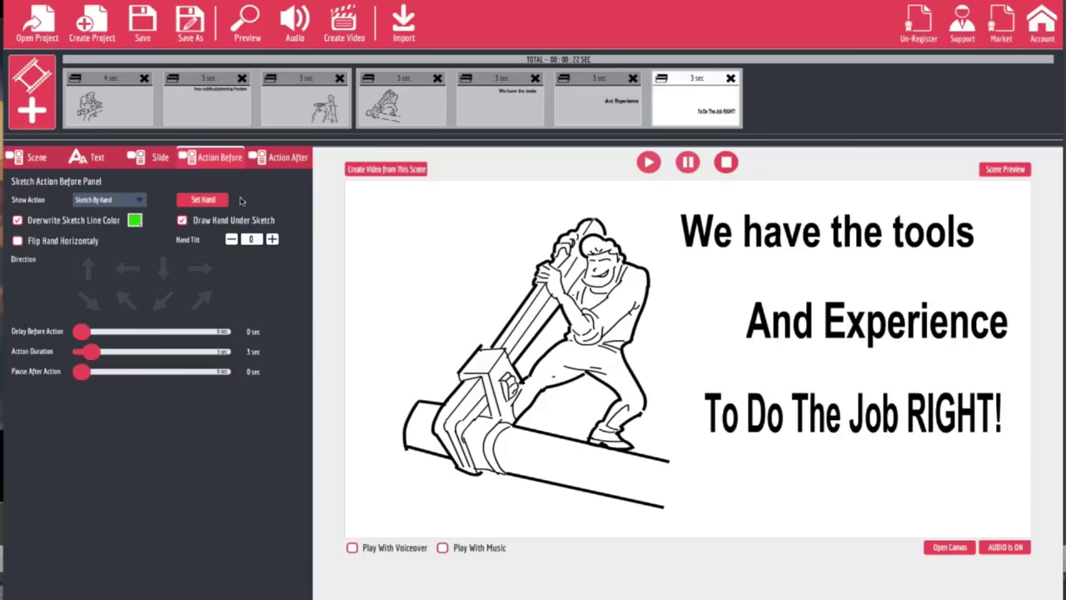
click(283, 163)
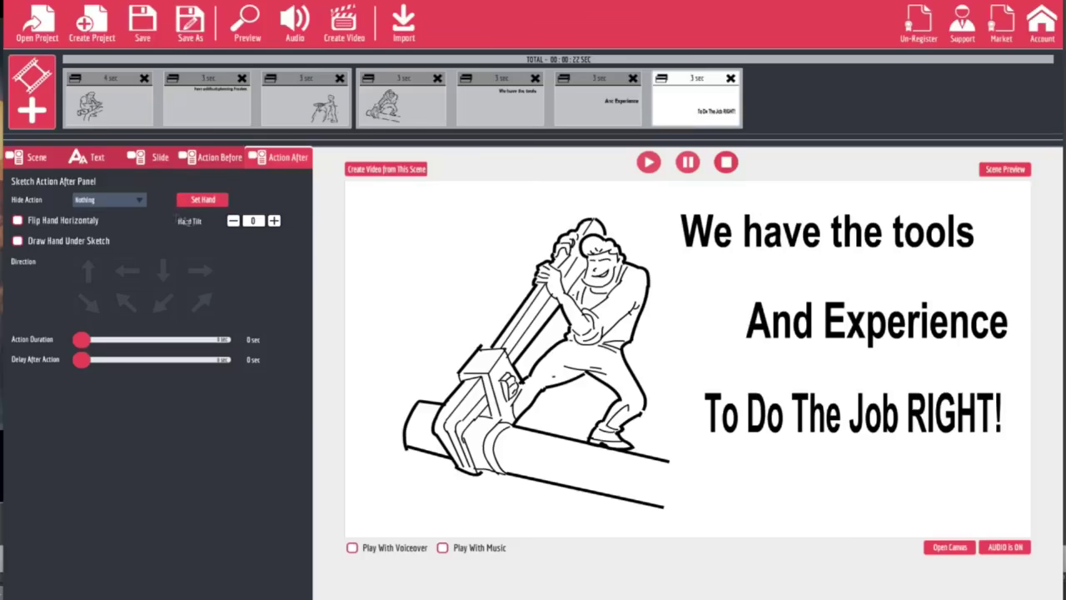
Try a Fade Out hide action on the final scene, revert to Nothing, and open its Text settings.
click(139, 204)
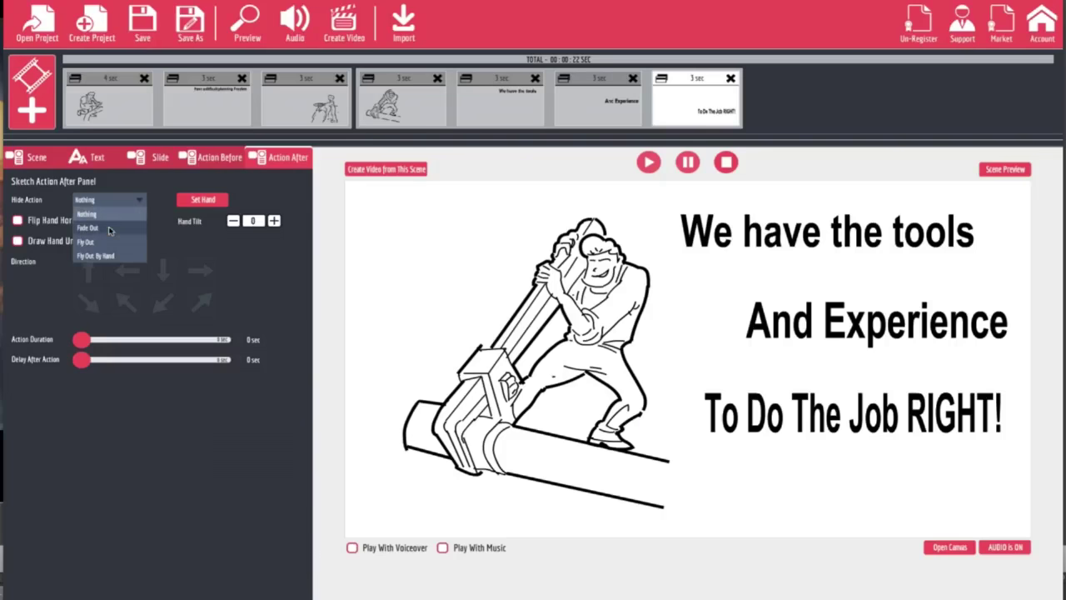
click(108, 228)
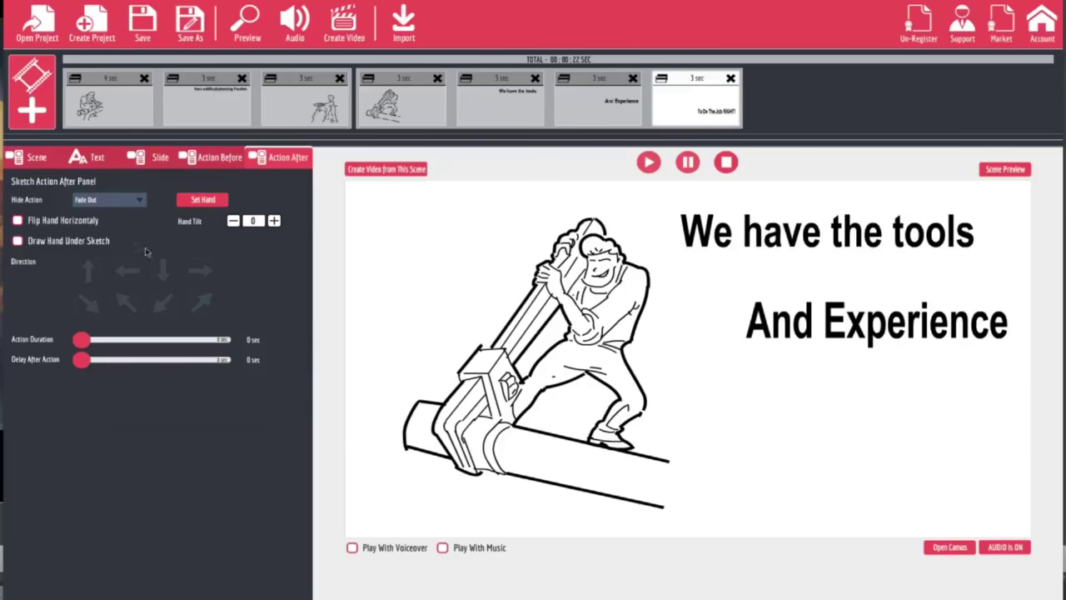
click(126, 200)
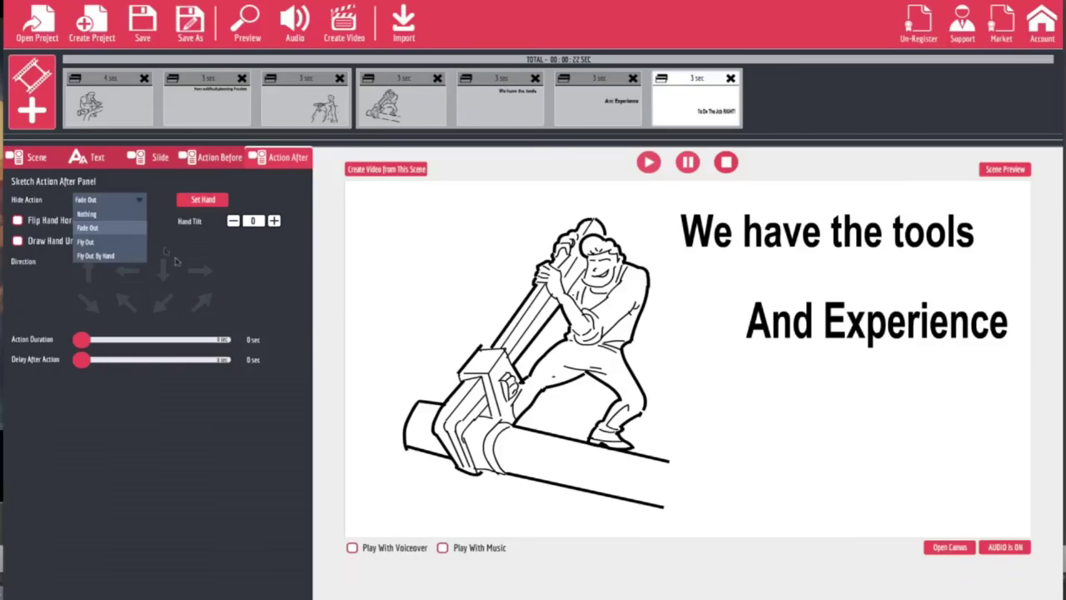
click(112, 219)
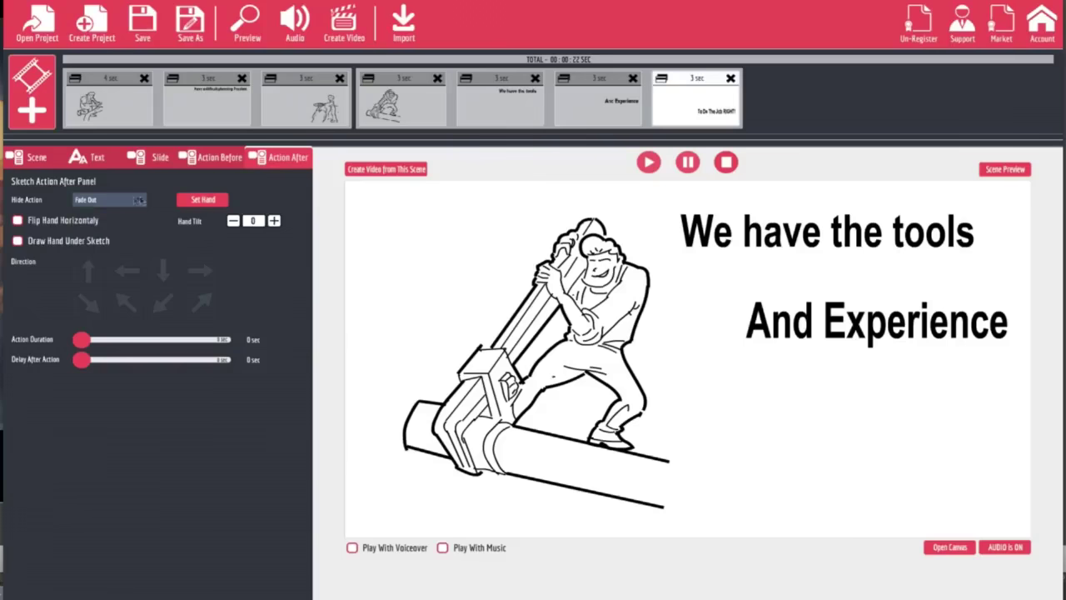
scroll(117, 193, up, 1)
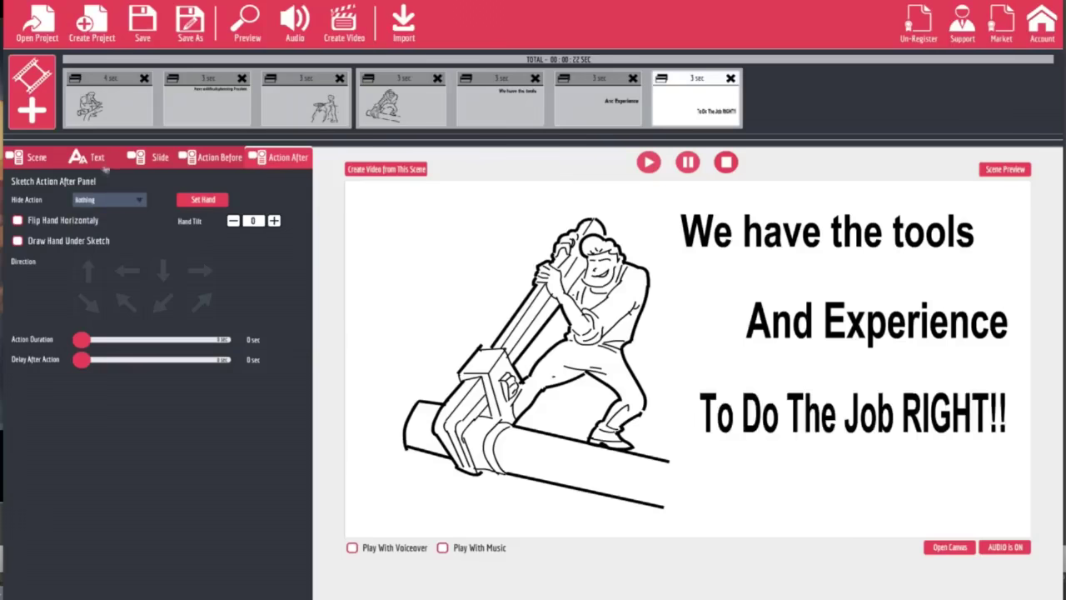
click(97, 158)
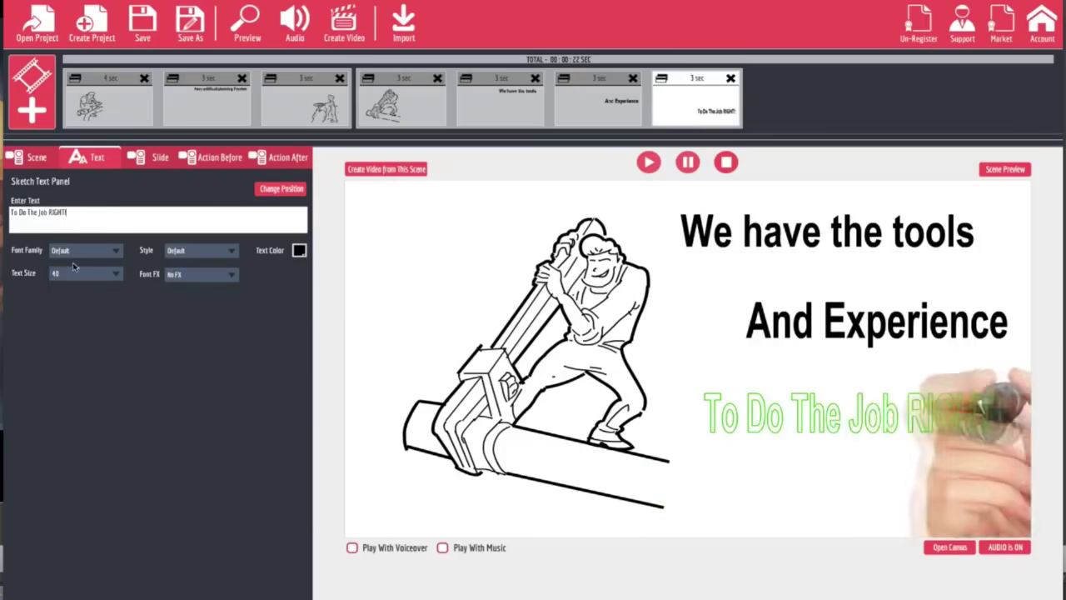
Set the headline font to Alfa Slab One with the AlfaSlabOneRegular style.
click(105, 253)
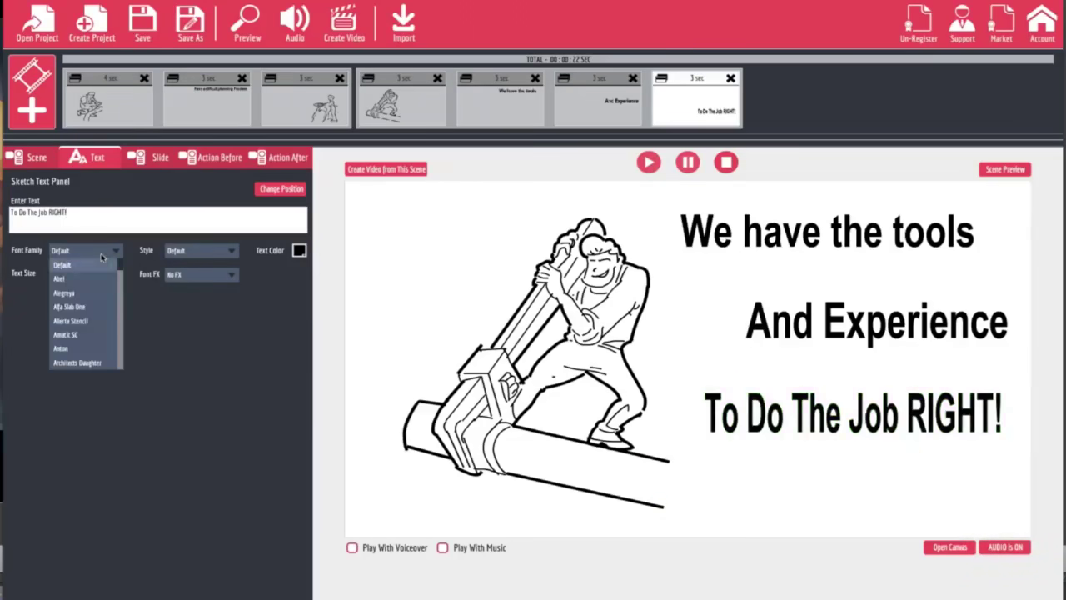
click(81, 307)
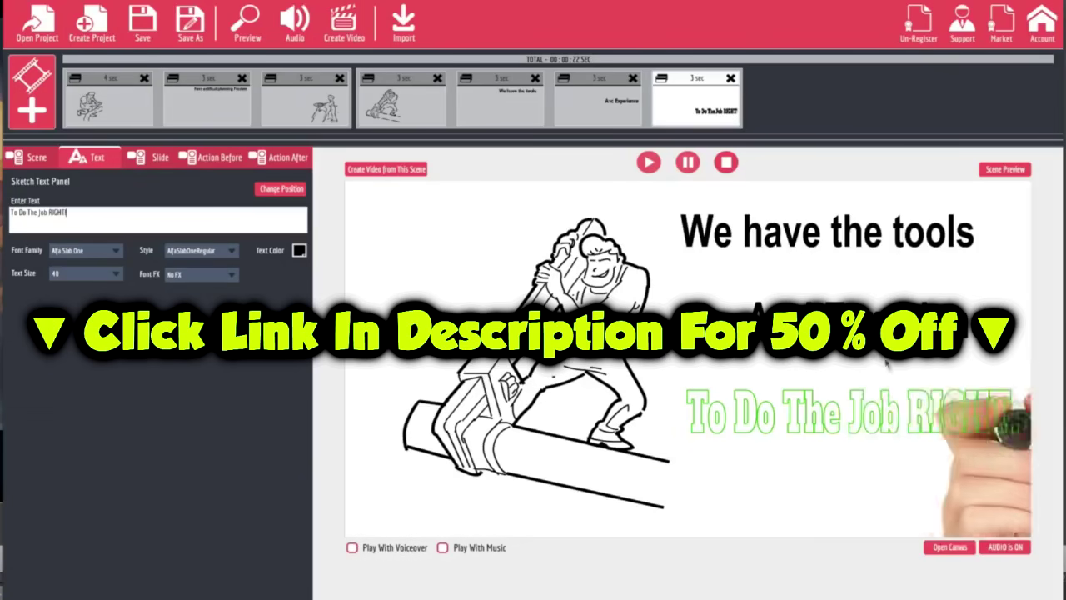
click(220, 252)
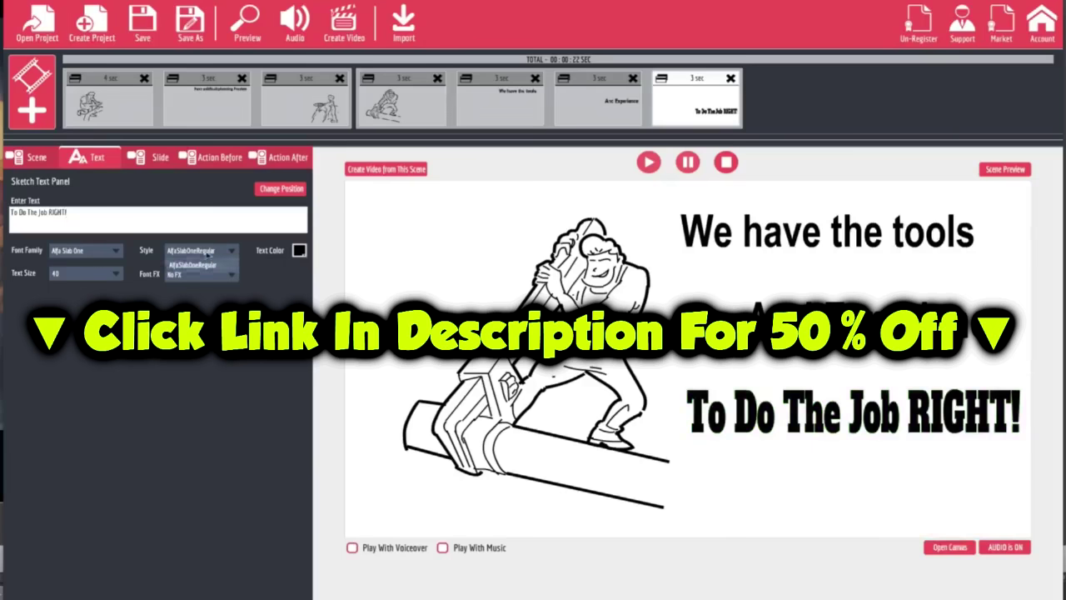
click(209, 265)
Apply the Black Clone Shift 1 font effect to the headline, replacing Dark Bloom.
click(221, 277)
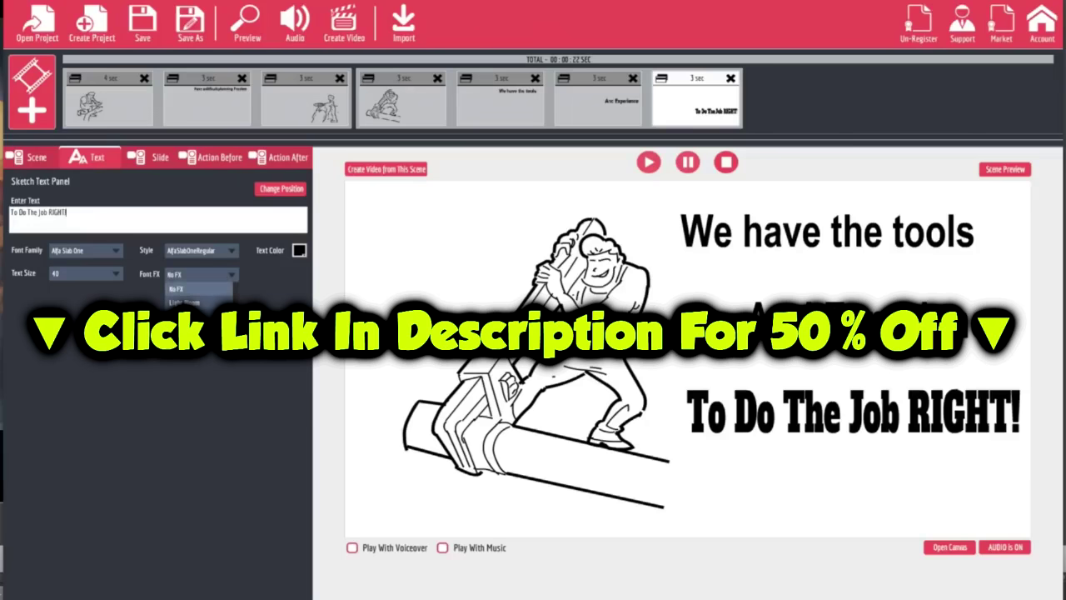
click(200, 316)
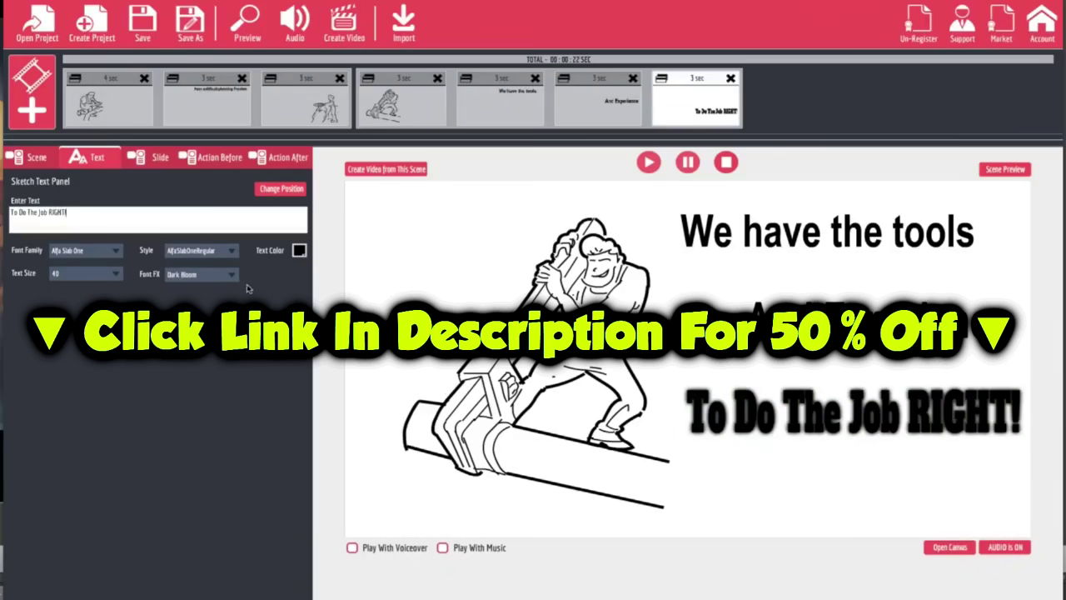
click(230, 276)
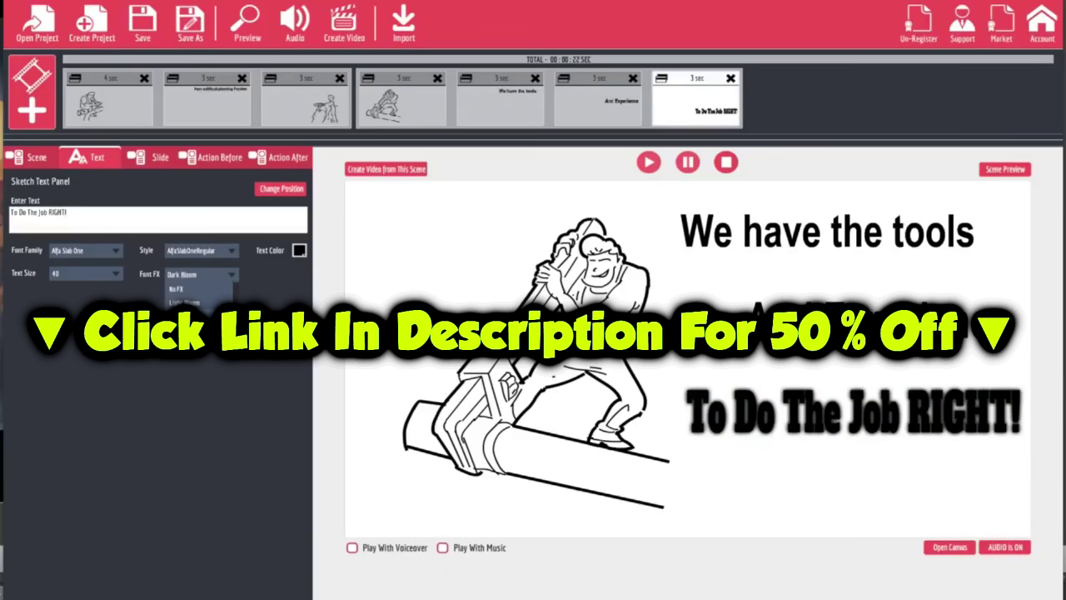
scroll(200, 296, down, 2)
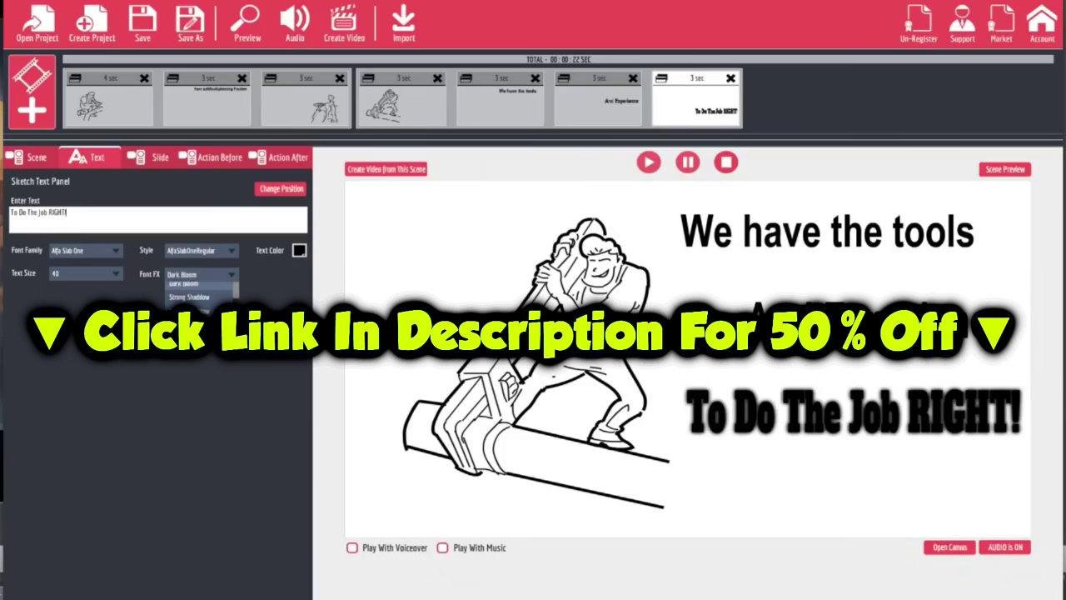
click(200, 311)
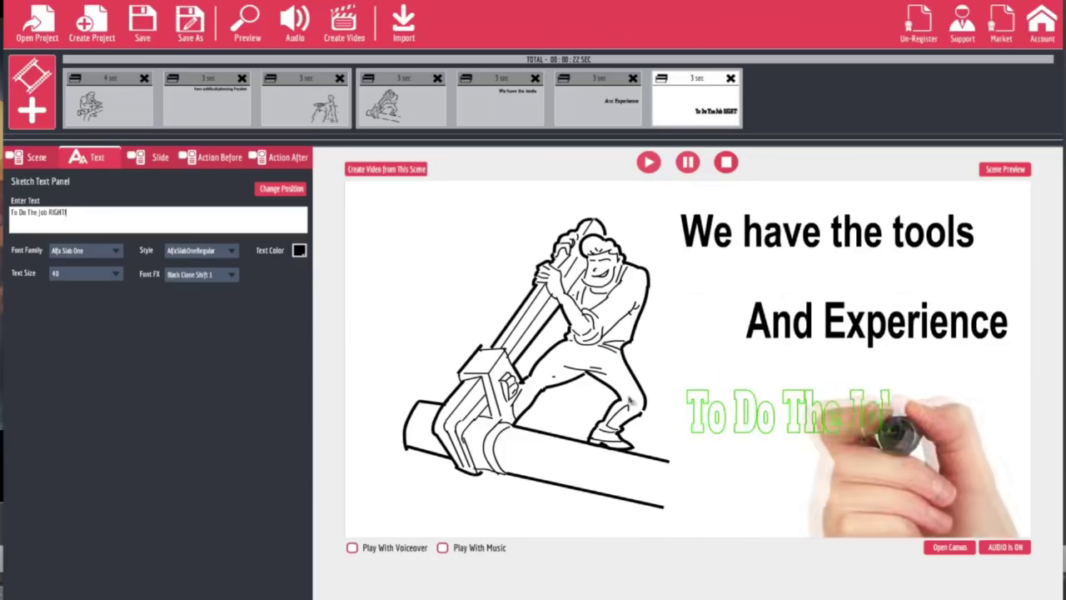